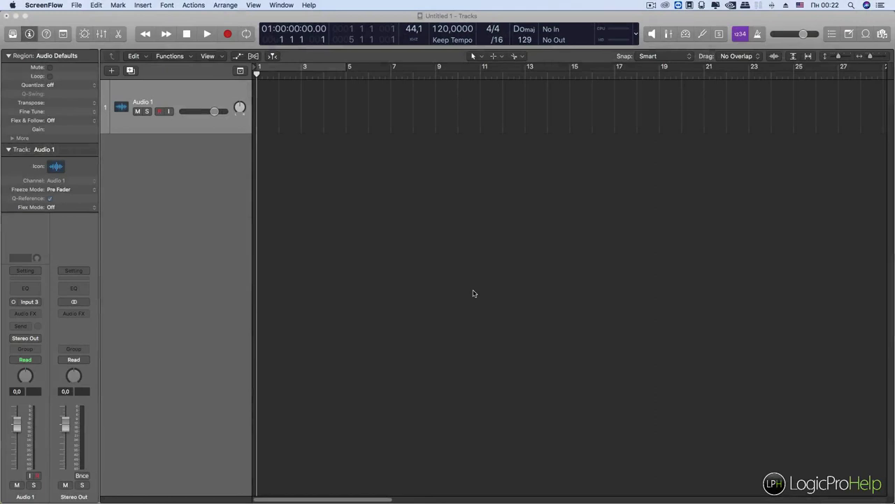
# Move the playhead along the ruler and leave it at position 4 2 1 1
pyautogui.click(364, 217)
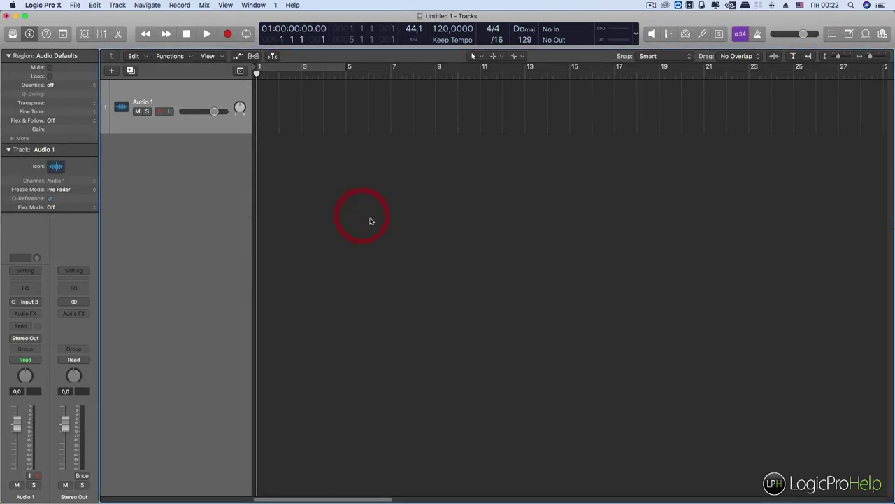
pyautogui.click(394, 266)
pyautogui.moveTo(259, 76); pyautogui.dragTo(300, 75)
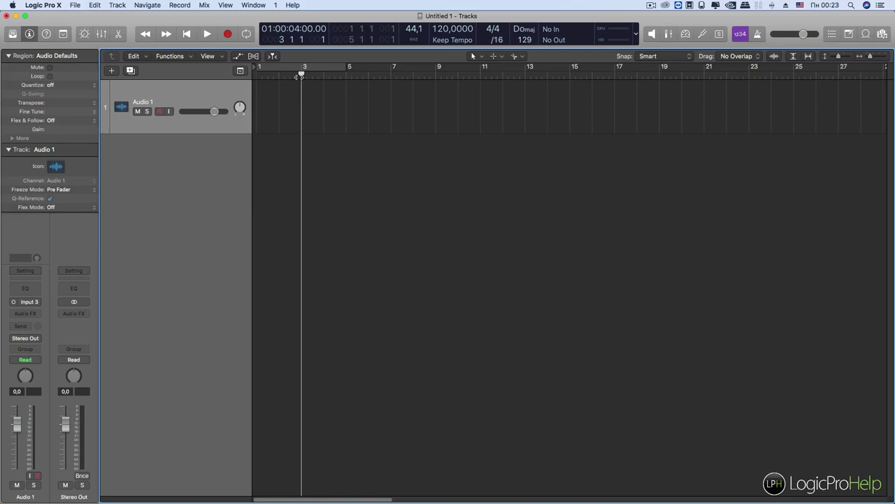
pyautogui.click(280, 193)
pyautogui.click(302, 74)
pyautogui.moveTo(302, 74); pyautogui.dragTo(279, 75)
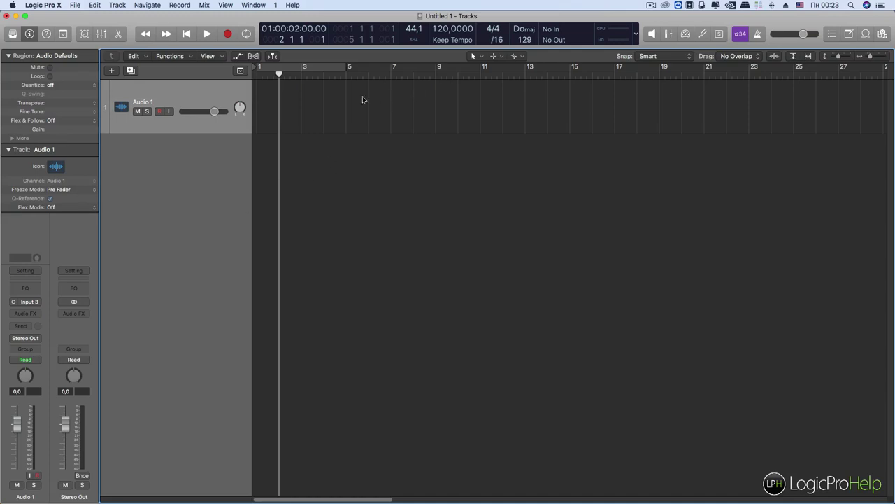
pyautogui.moveTo(281, 76); pyautogui.dragTo(365, 90)
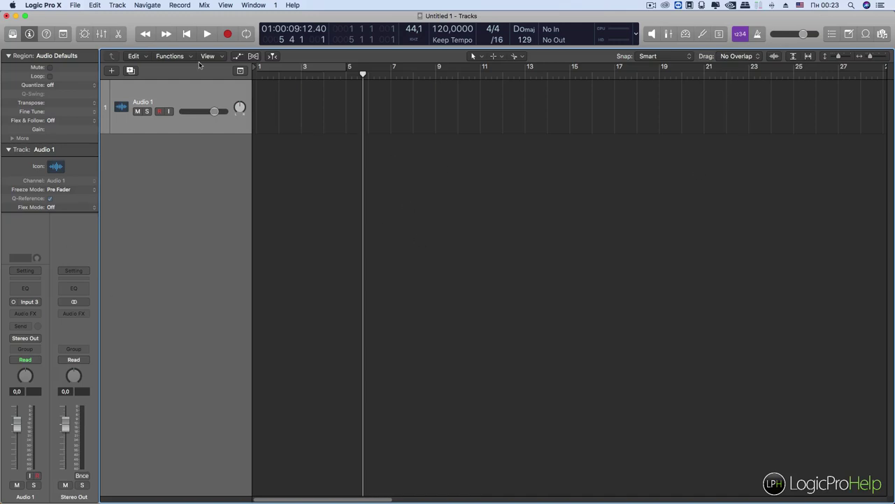
pyautogui.moveTo(363, 74); pyautogui.dragTo(327, 81)
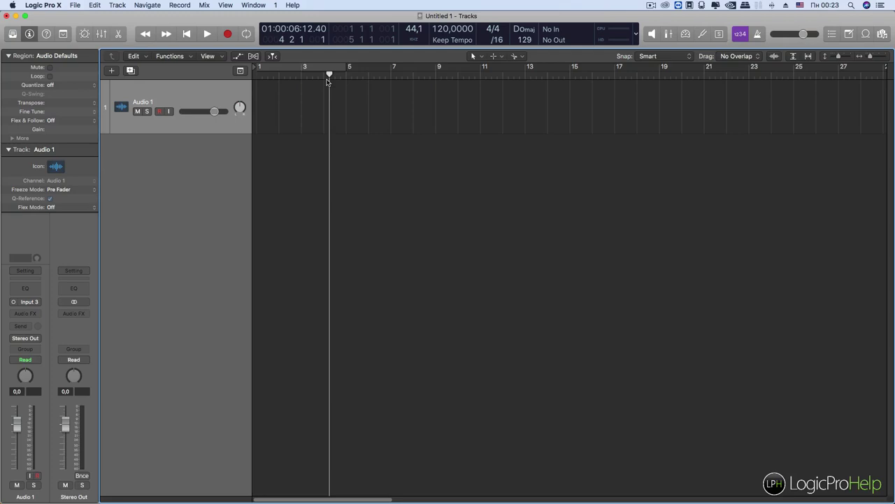
# Start saving the project and try both the Package and Folder organization options, ending on Folder
pyautogui.press('super+s')
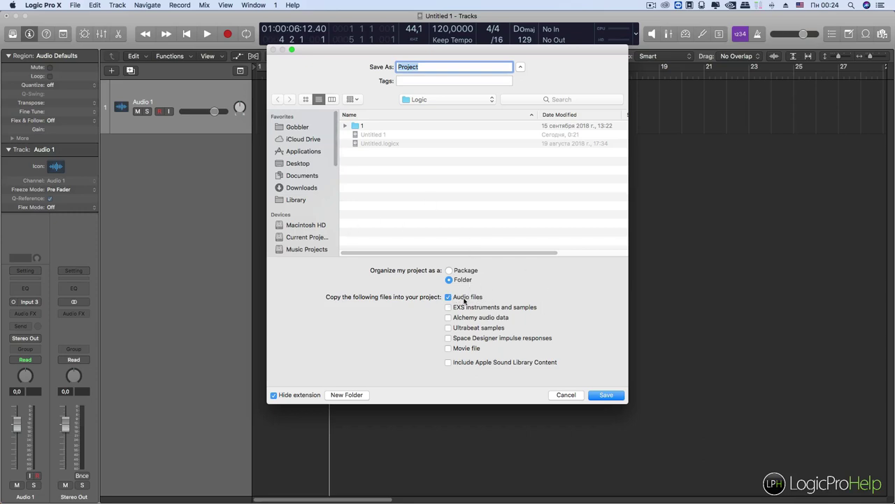
pyautogui.click(451, 270)
pyautogui.click(451, 279)
pyautogui.click(457, 272)
pyautogui.click(461, 278)
# Toggle copying of EXS instruments and samples and Space Designer impulse responses on and off, and cancel the save
pyautogui.click(449, 308)
pyautogui.click(449, 308)
pyautogui.click(448, 308)
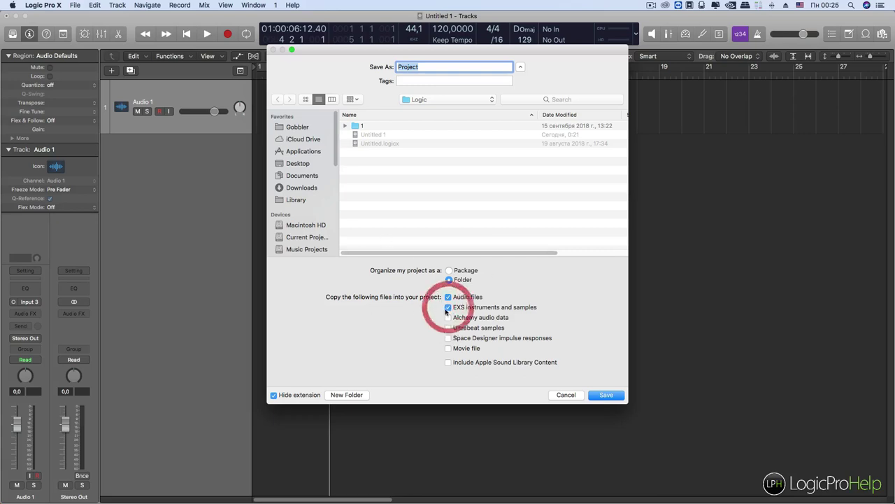
pyautogui.click(447, 309)
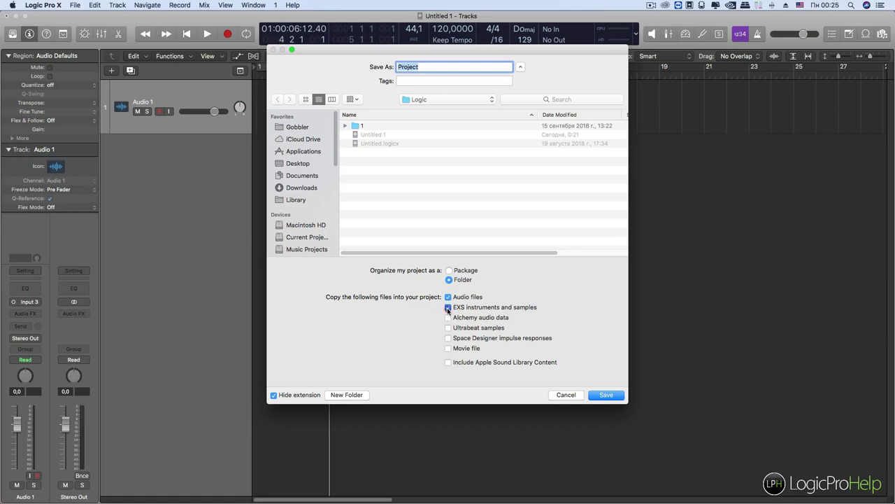
pyautogui.click(448, 308)
pyautogui.click(448, 308)
pyautogui.click(448, 309)
pyautogui.click(448, 338)
pyautogui.click(448, 338)
pyautogui.click(448, 307)
pyautogui.click(448, 307)
pyautogui.click(571, 395)
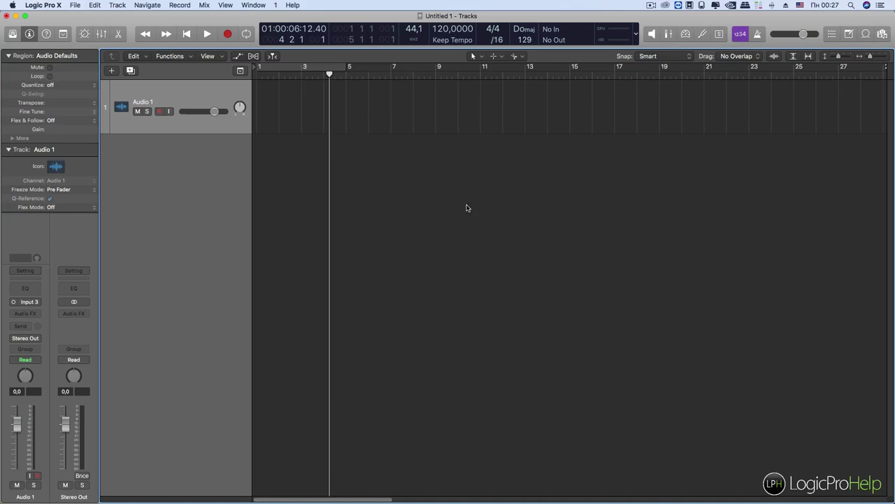
# Review which file types can be copied into the project in the Assets project settings, and close the window
pyautogui.click(118, 22)
pyautogui.click(75, 5)
pyautogui.moveTo(114, 145)
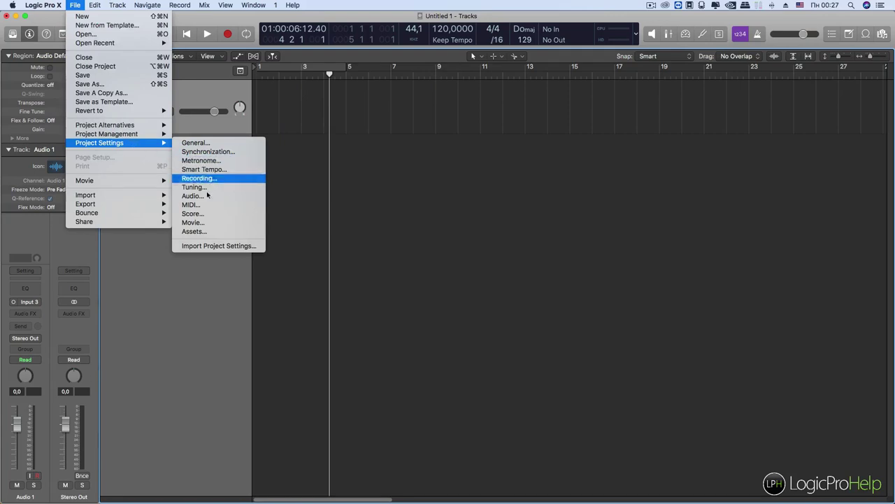
pyautogui.click(189, 232)
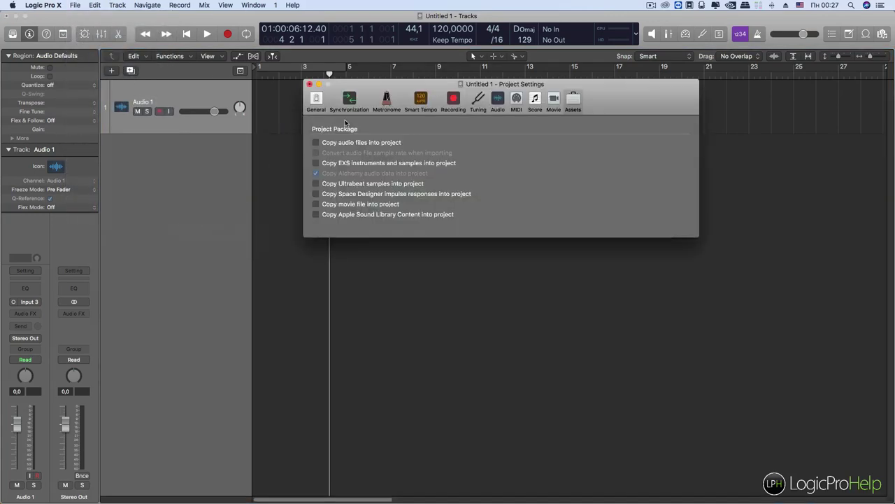
pyautogui.moveTo(383, 85); pyautogui.dragTo(306, 191)
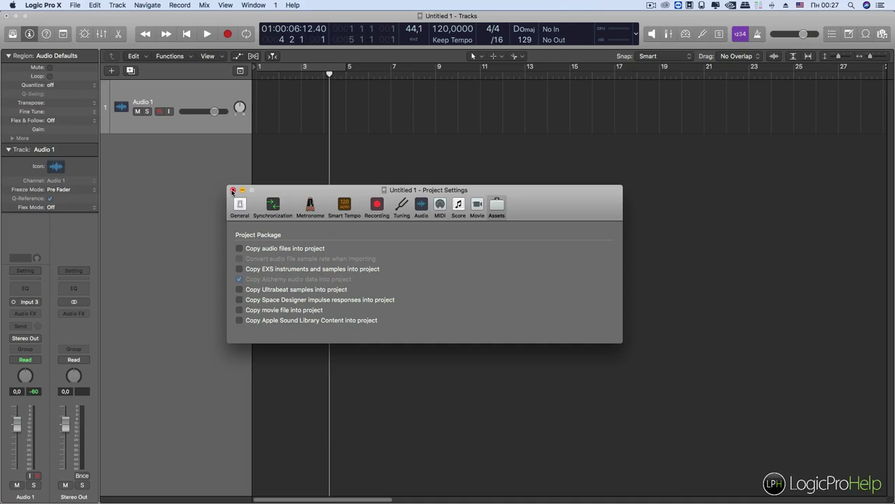
pyautogui.click(232, 191)
pyautogui.click(75, 5)
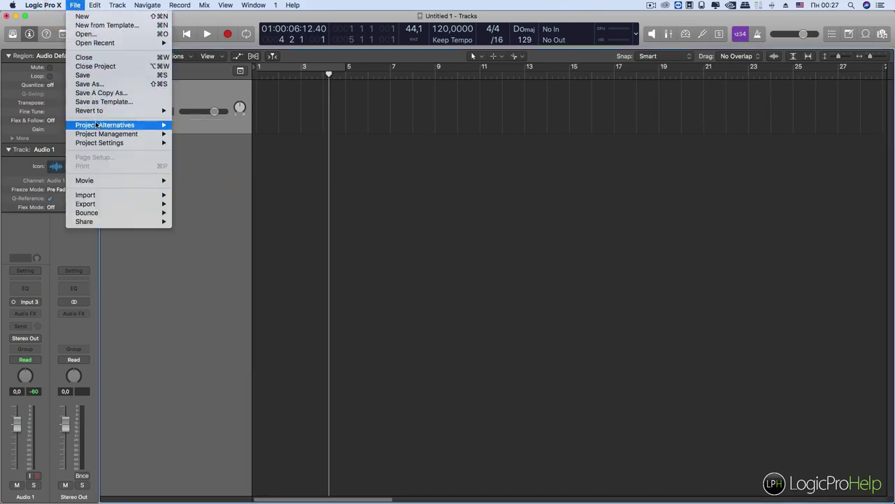
pyautogui.click(226, 233)
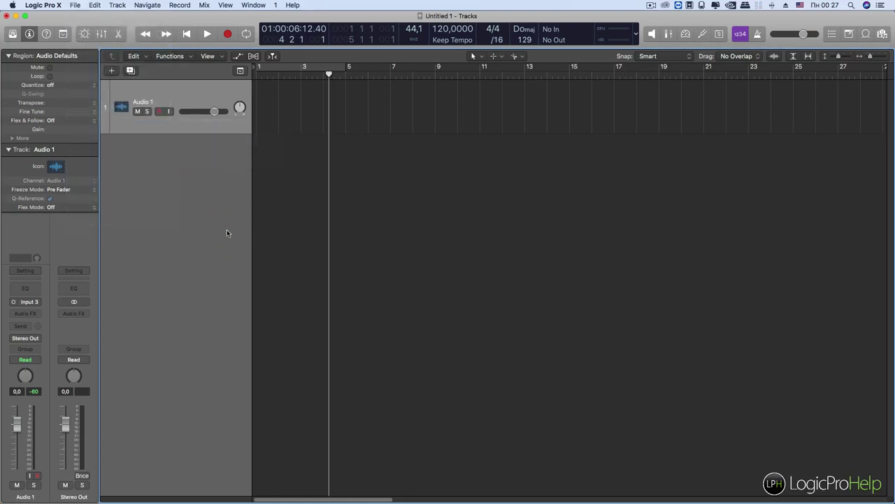
pyautogui.click(75, 5)
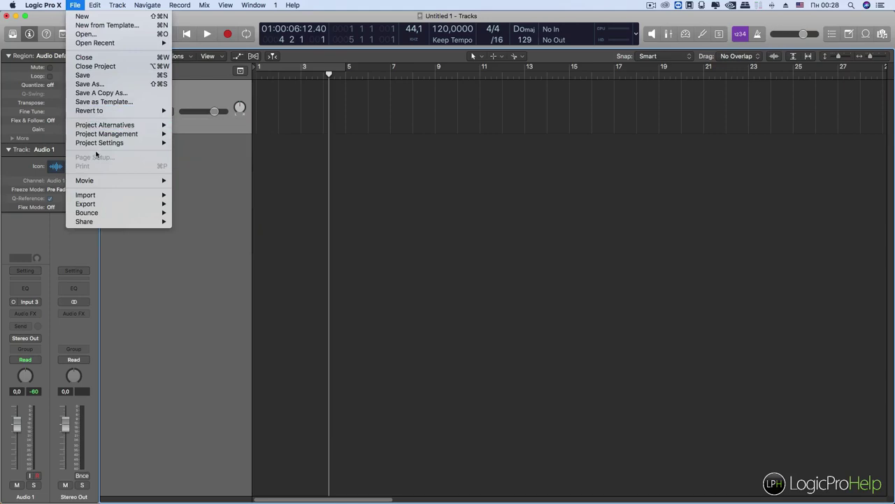
pyautogui.moveTo(86, 136)
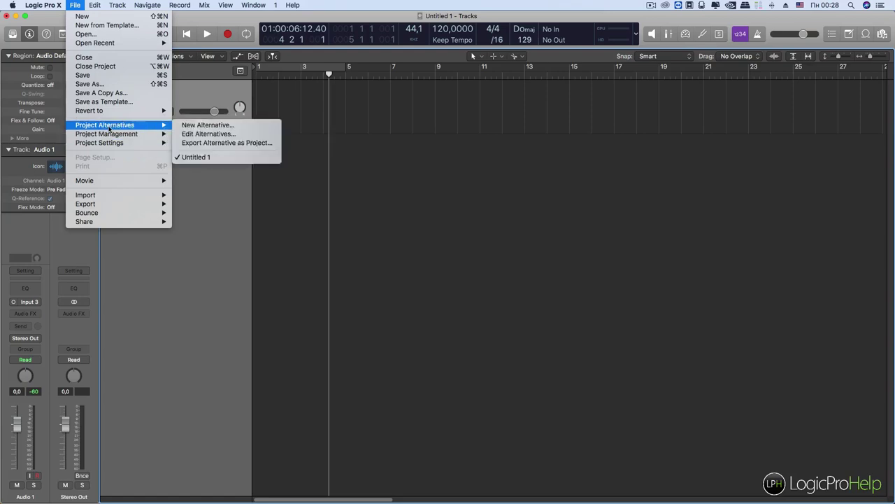
pyautogui.click(305, 158)
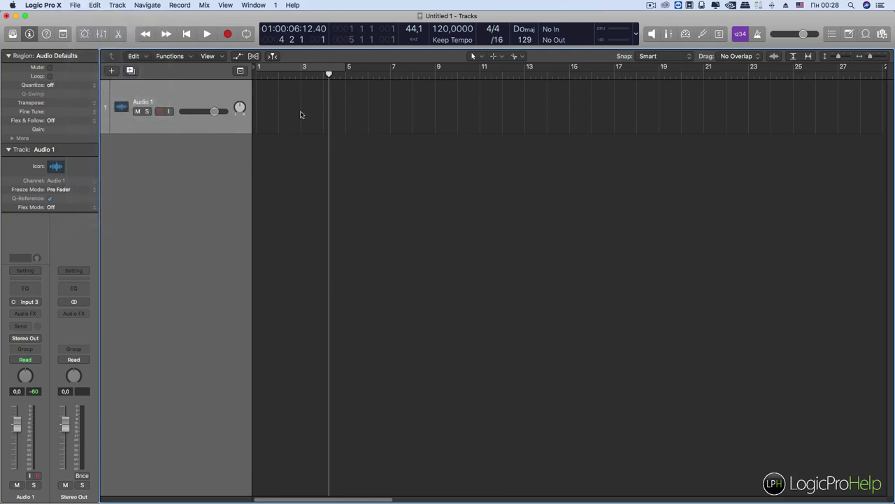
pyautogui.hscroll(1, 175, 134)
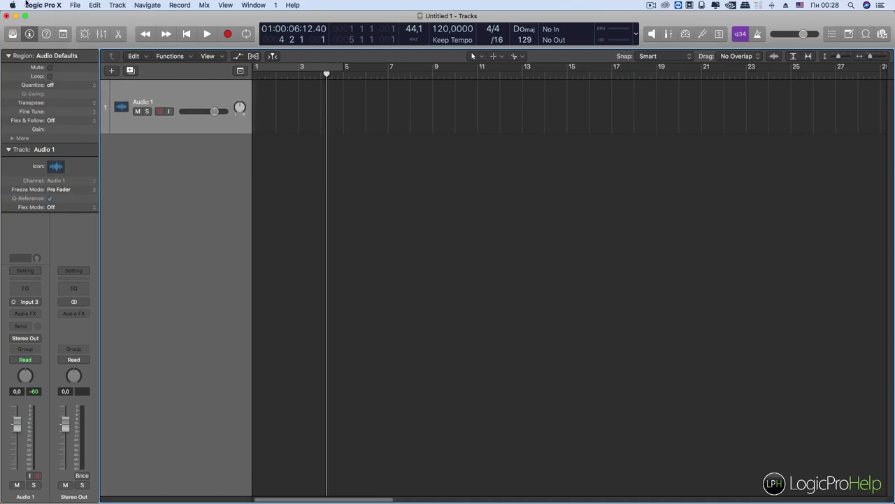
# Reopen the Assets project settings and reposition the window over the tracks area to examine its copy options
pyautogui.click(71, 6)
pyautogui.moveTo(116, 134)
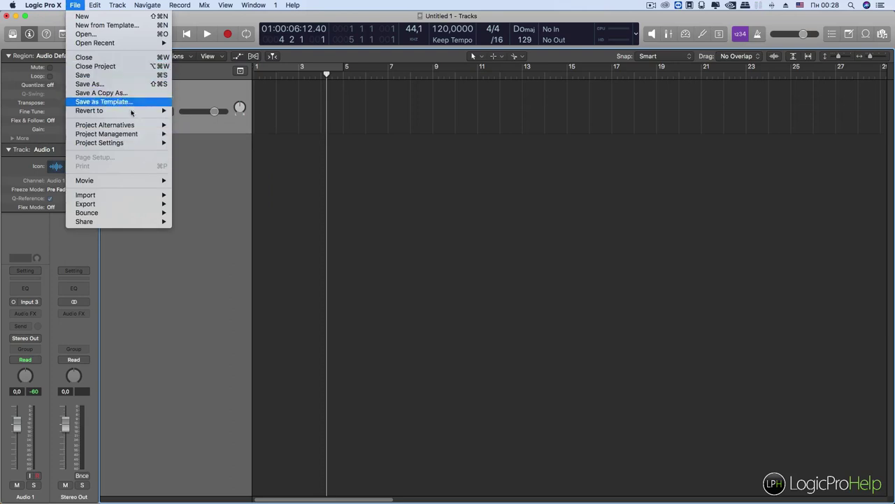
pyautogui.click(194, 230)
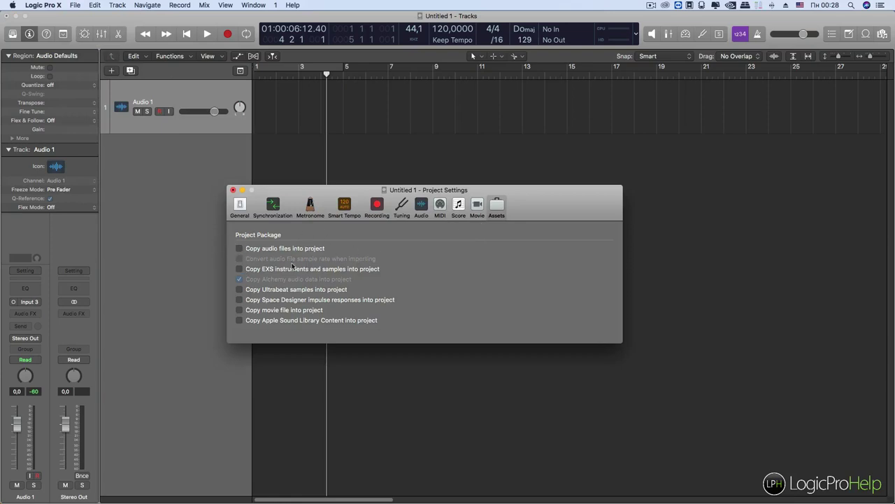
pyautogui.click(296, 196)
pyautogui.moveTo(291, 189); pyautogui.dragTo(328, 179)
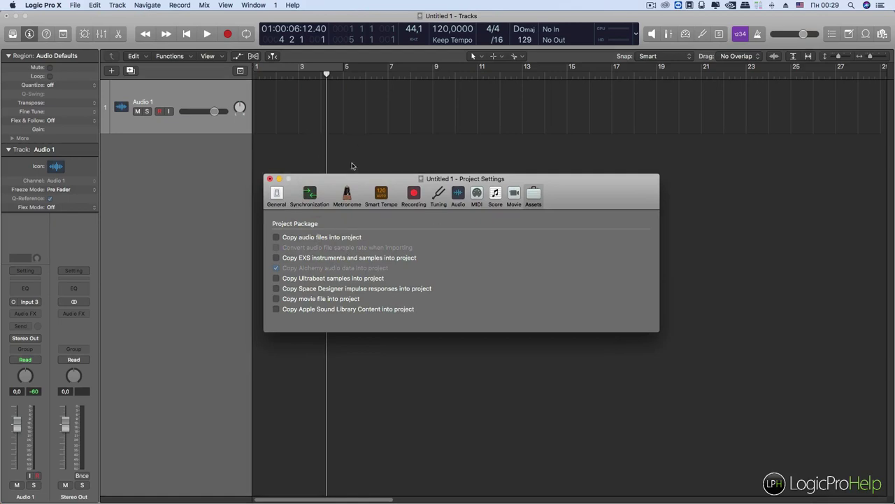
pyautogui.moveTo(562, 190); pyautogui.dragTo(571, 162)
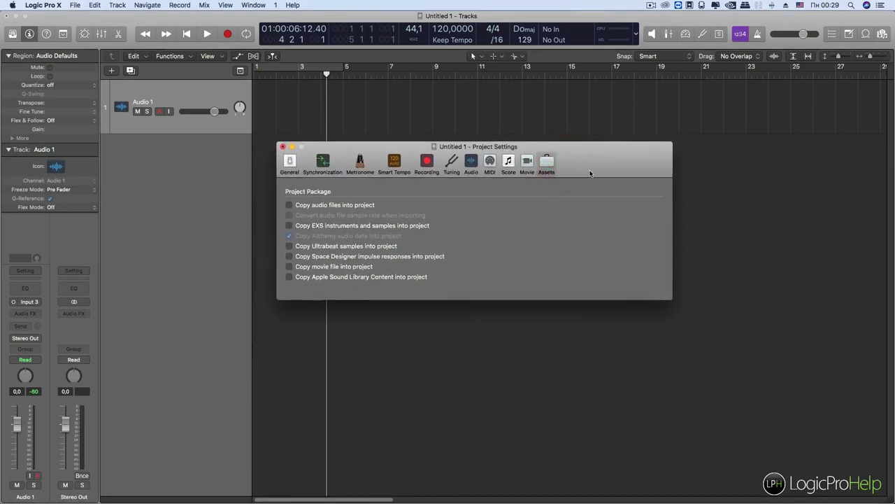